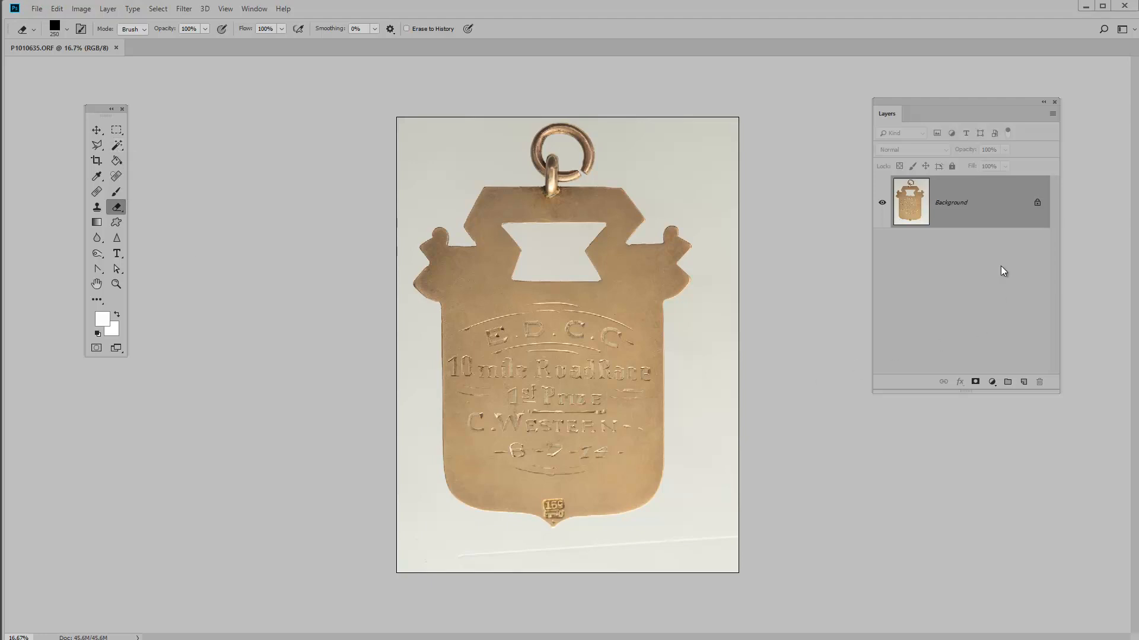
Duplicate the Background layer and keep the copy as the active layer
drag(1009, 212, 1023, 380)
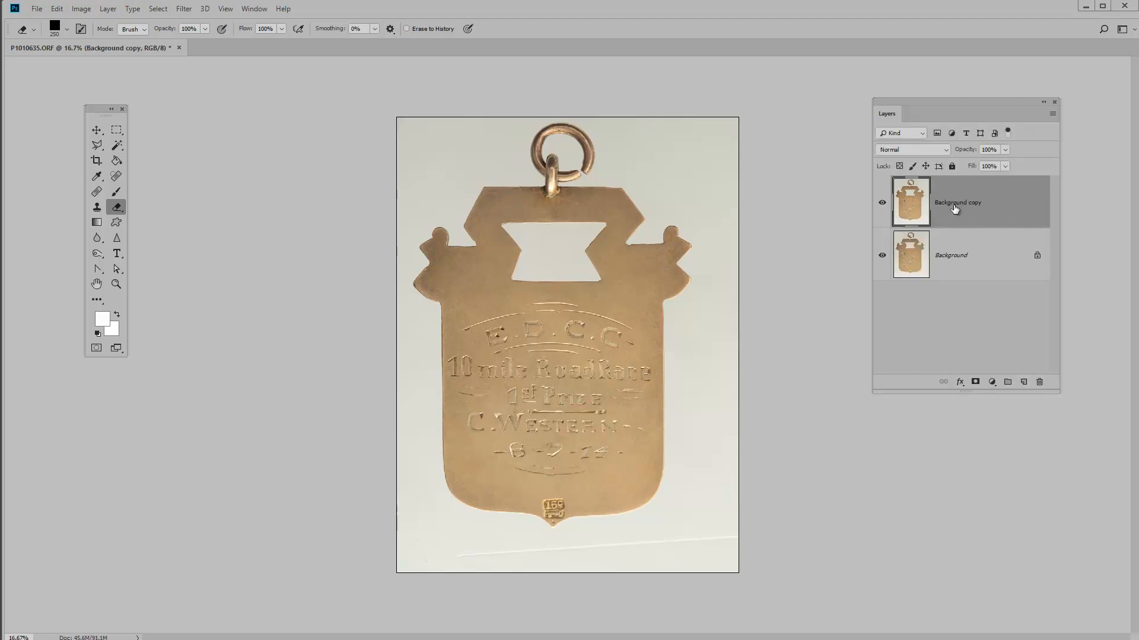
click(979, 257)
click(995, 213)
Select the pale backdrop around the medal on the copied layer with the Magic Wand at tolerance 32, contiguous
click(117, 146)
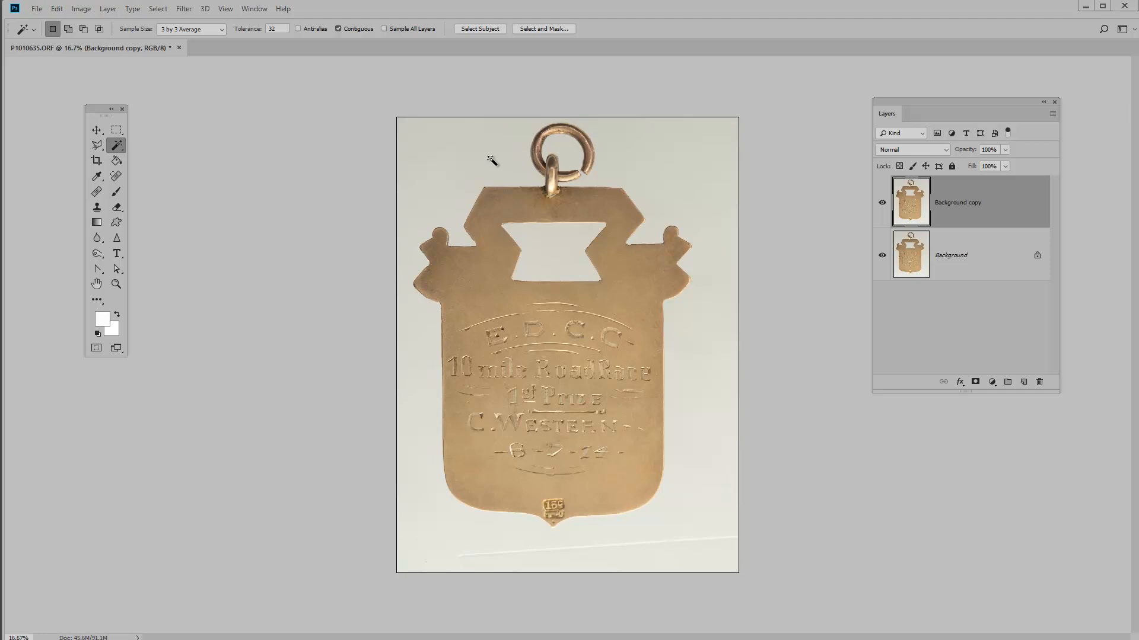
click(417, 325)
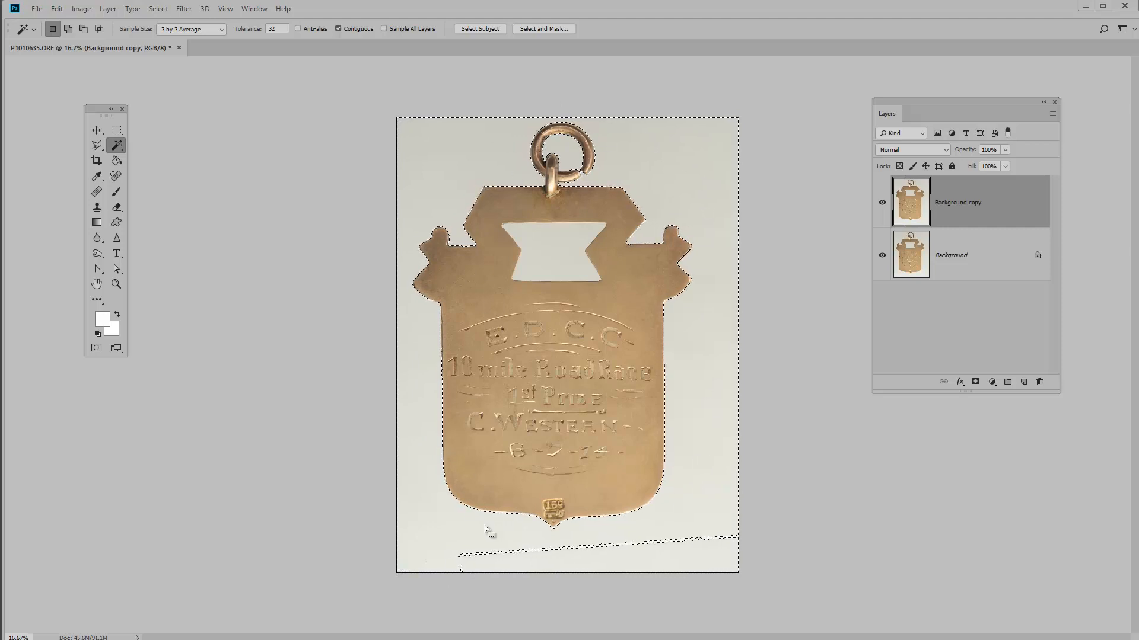
key(ctrl+d)
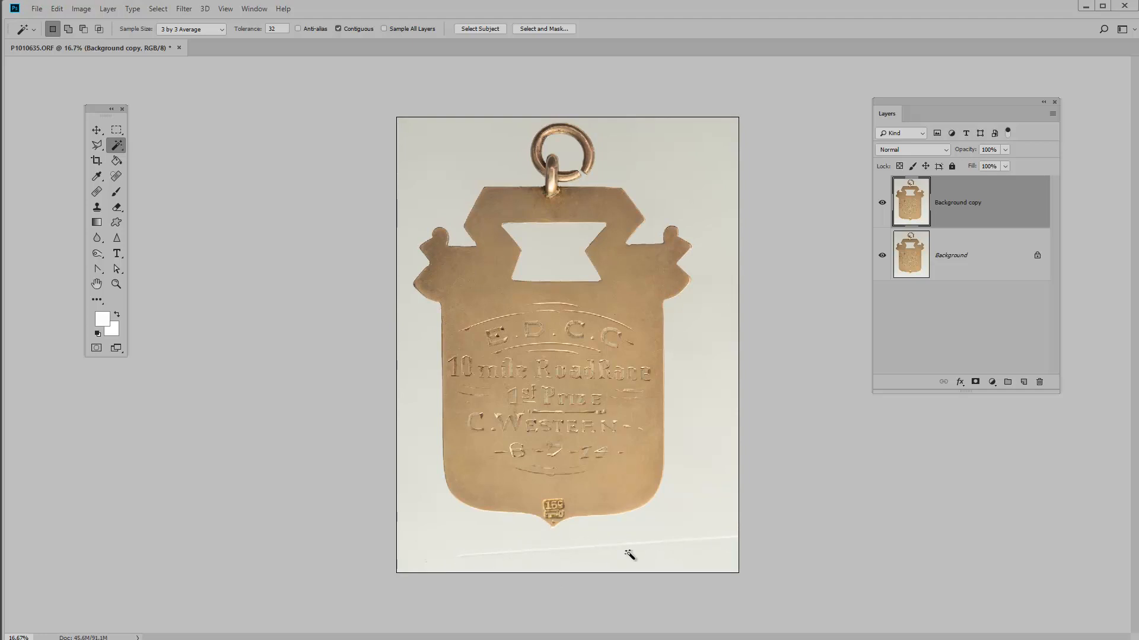
click(706, 529)
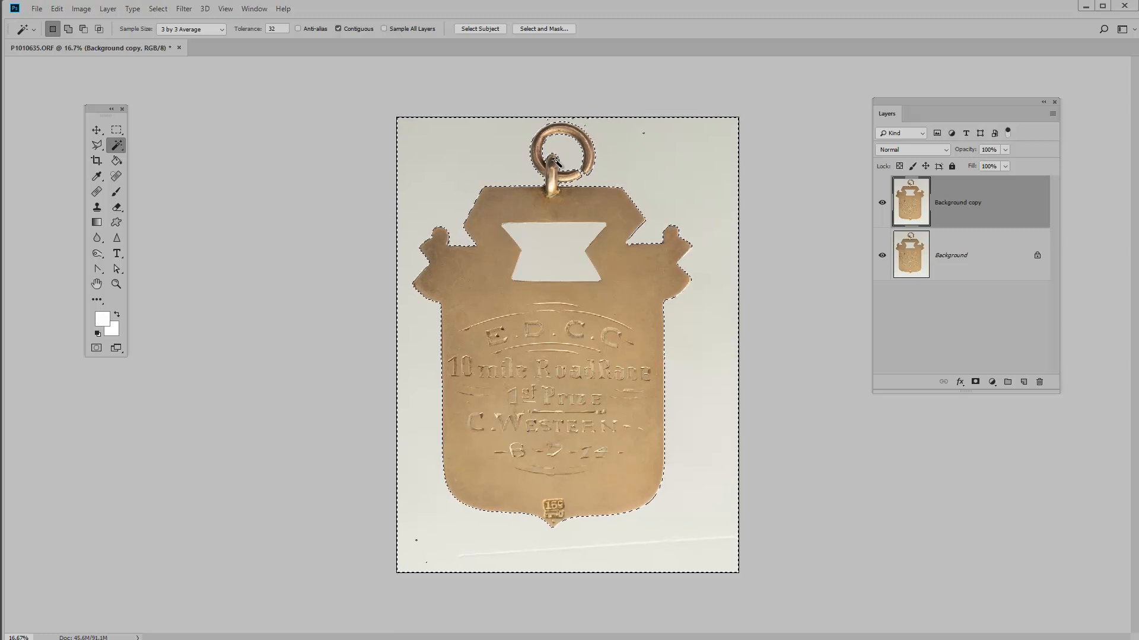
Preview the backdrop selection as a Quick Mask overlay and return to the normal selection view
click(96, 348)
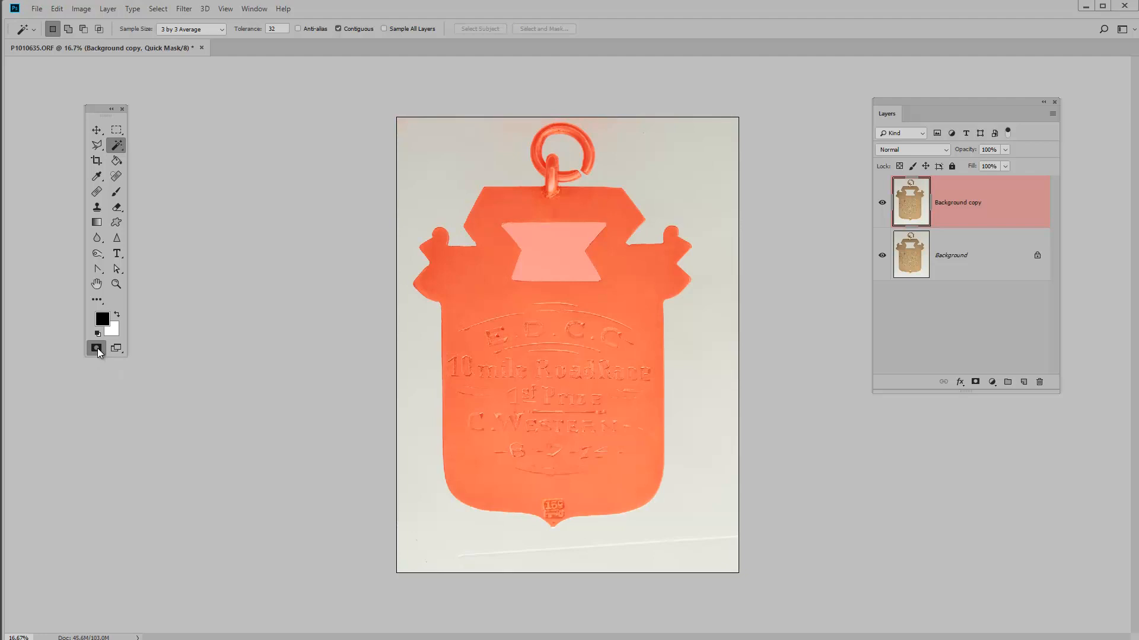
click(97, 347)
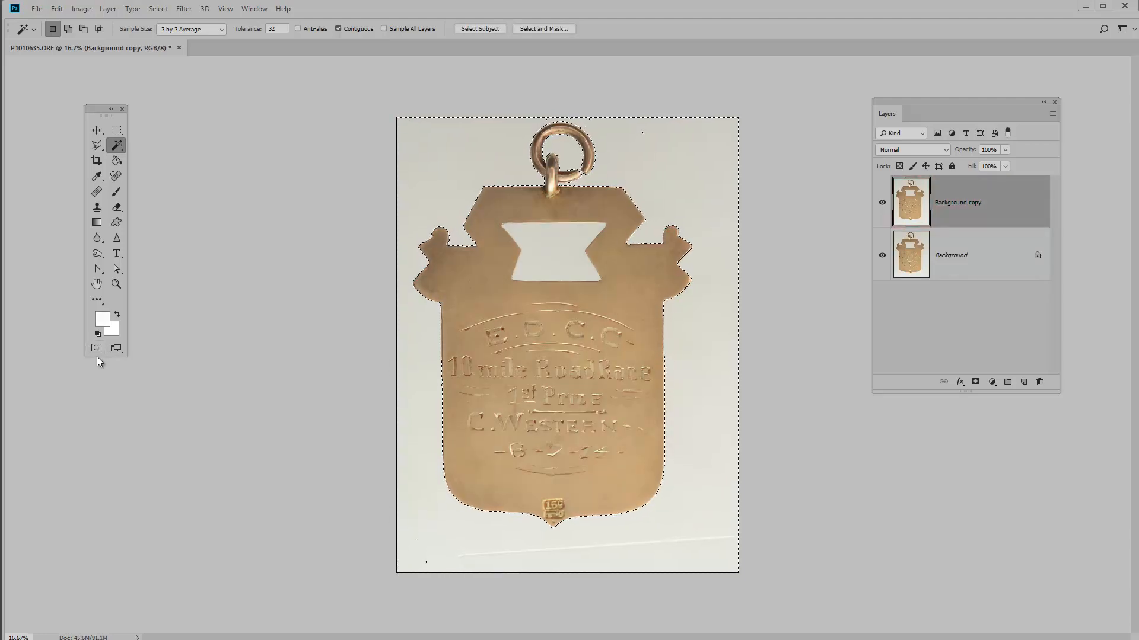
click(97, 349)
key(q)
Try to add the unselected specks around the medal's ring to the selection with the Magic Wand
ctrl+click(585, 133)
ctrl+click(581, 203)
drag(556, 214, 557, 453)
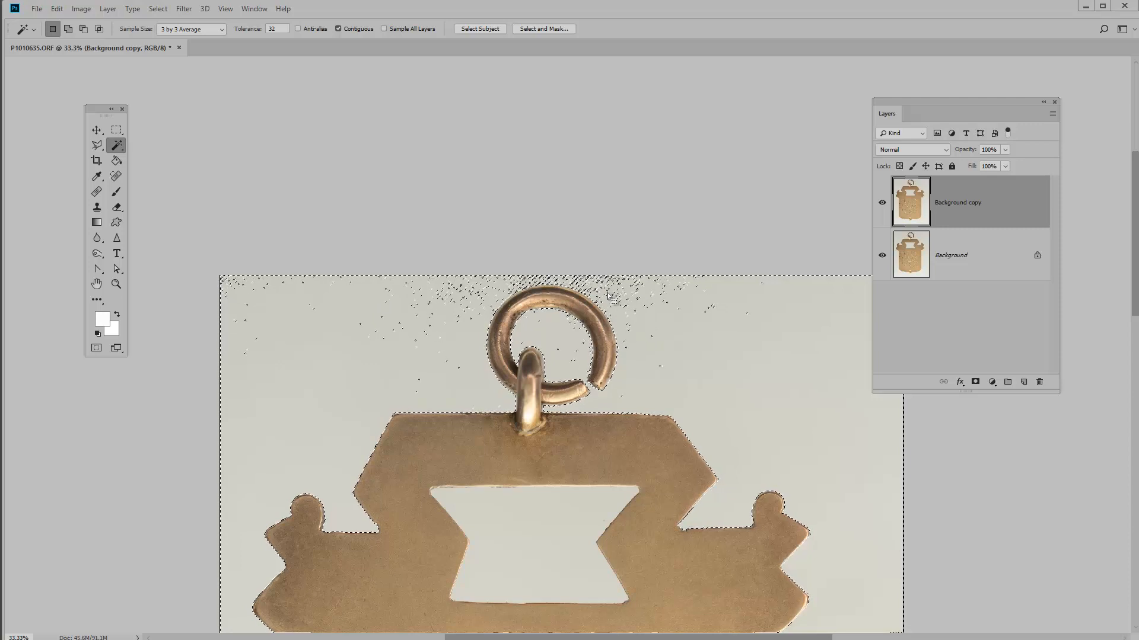
key(shift)
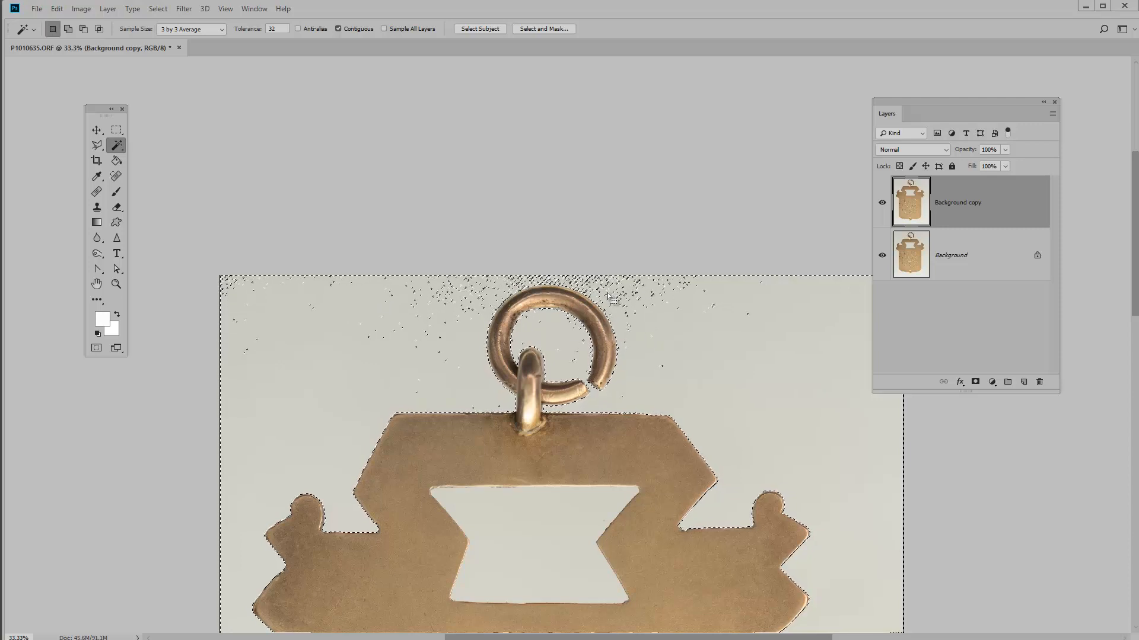
shift+click(608, 294)
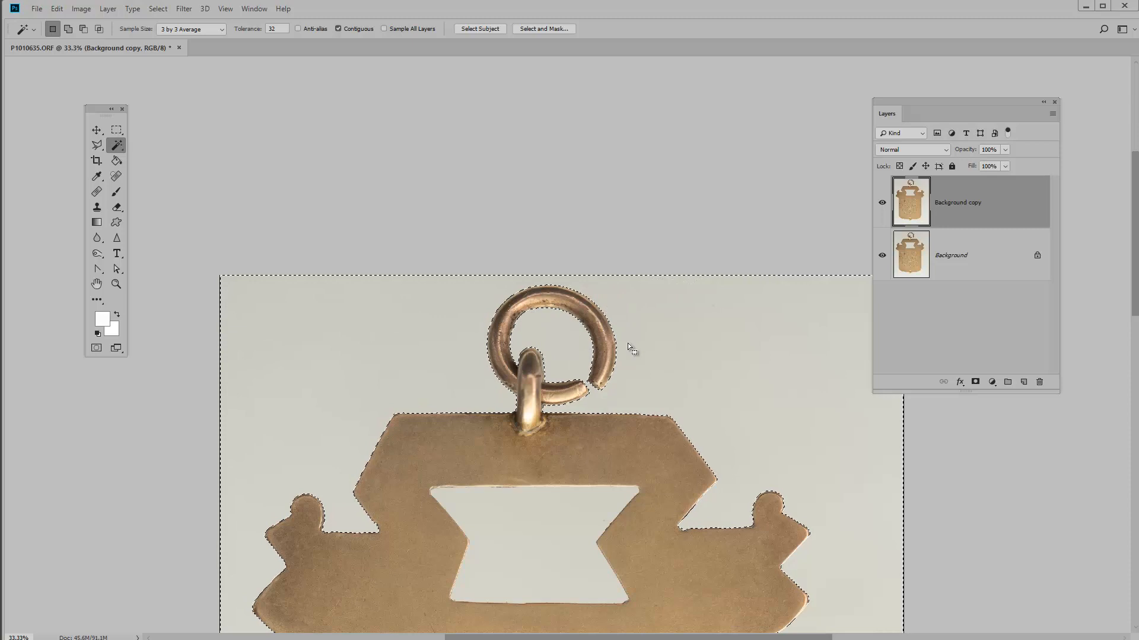
click(475, 397)
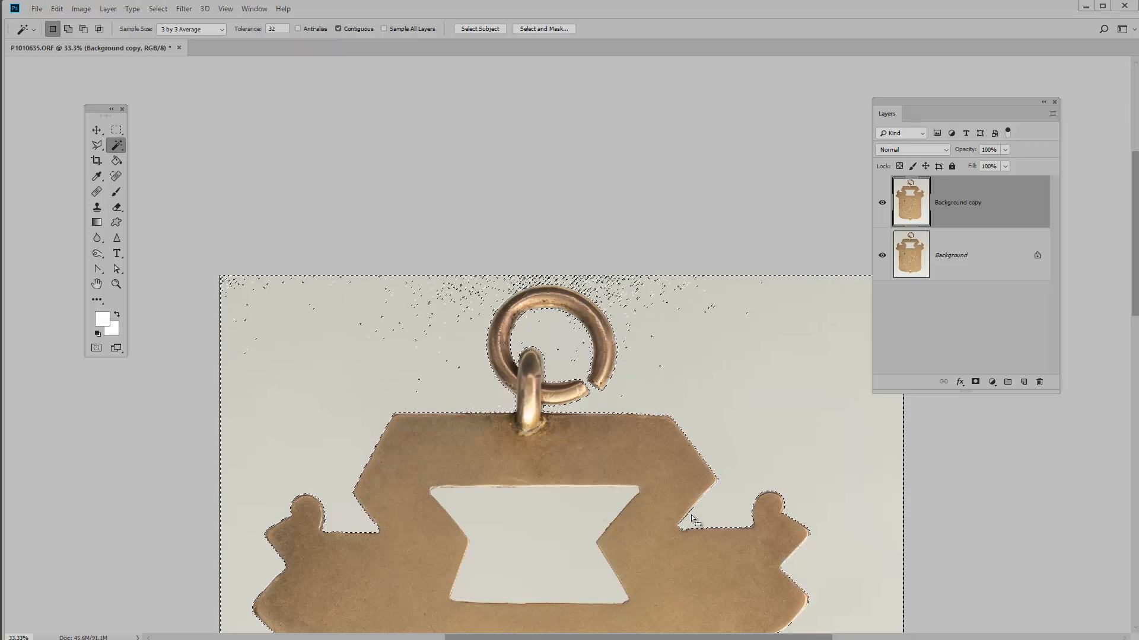
Check the selection from the medal's base to its ring and apply Smooth to the selection
drag(748, 517, 641, 240)
drag(682, 593, 656, 353)
drag(510, 520, 560, 421)
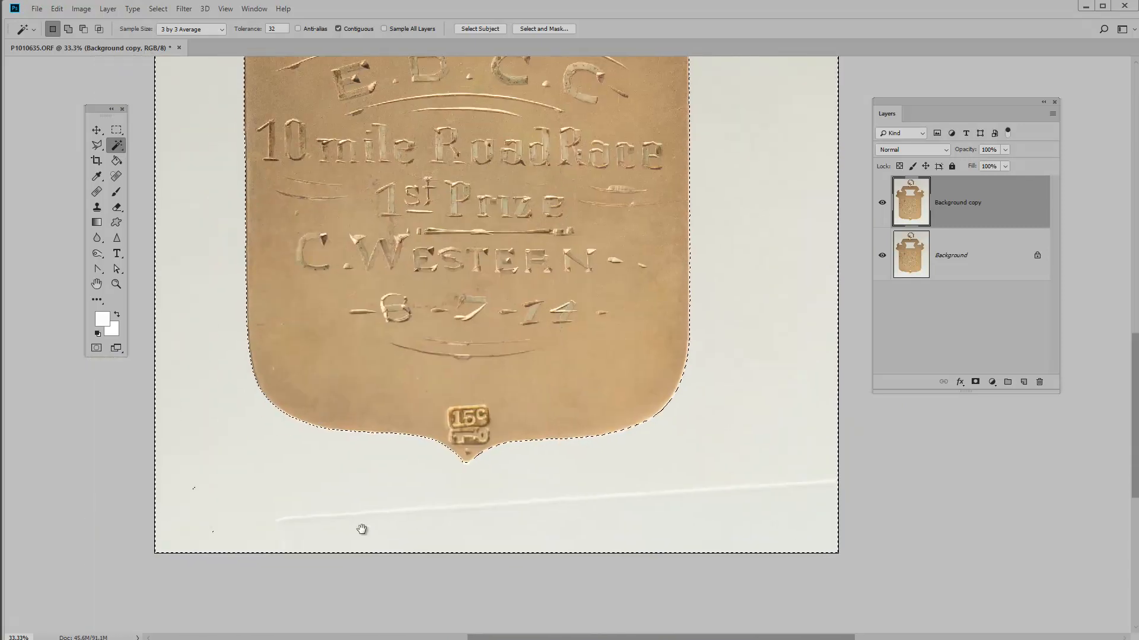
drag(363, 279, 516, 574)
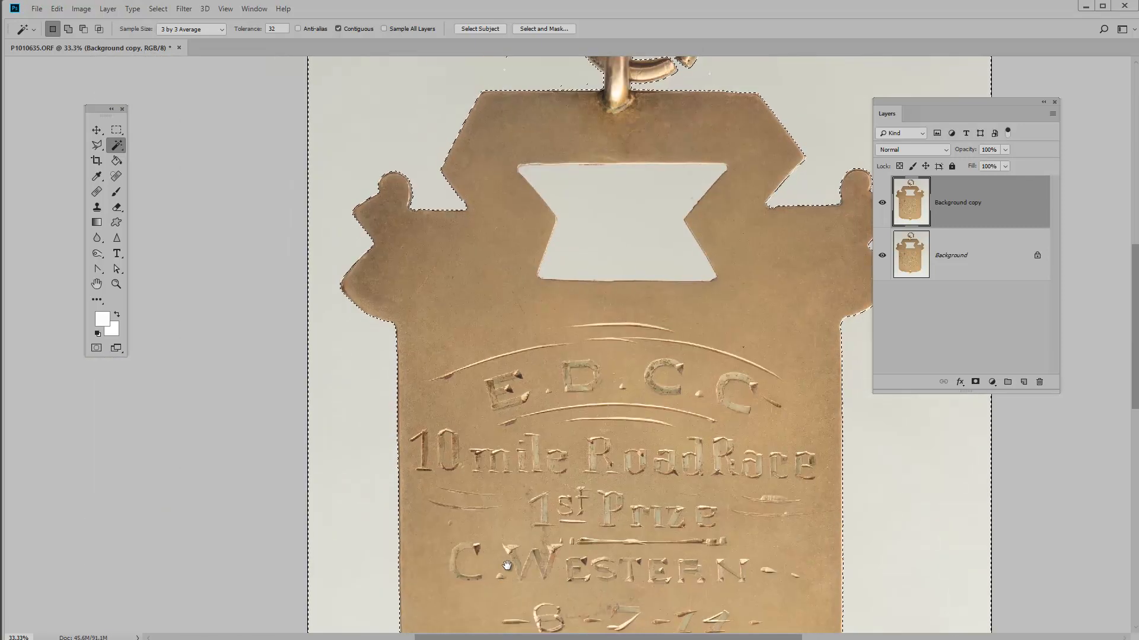
drag(521, 183, 464, 422)
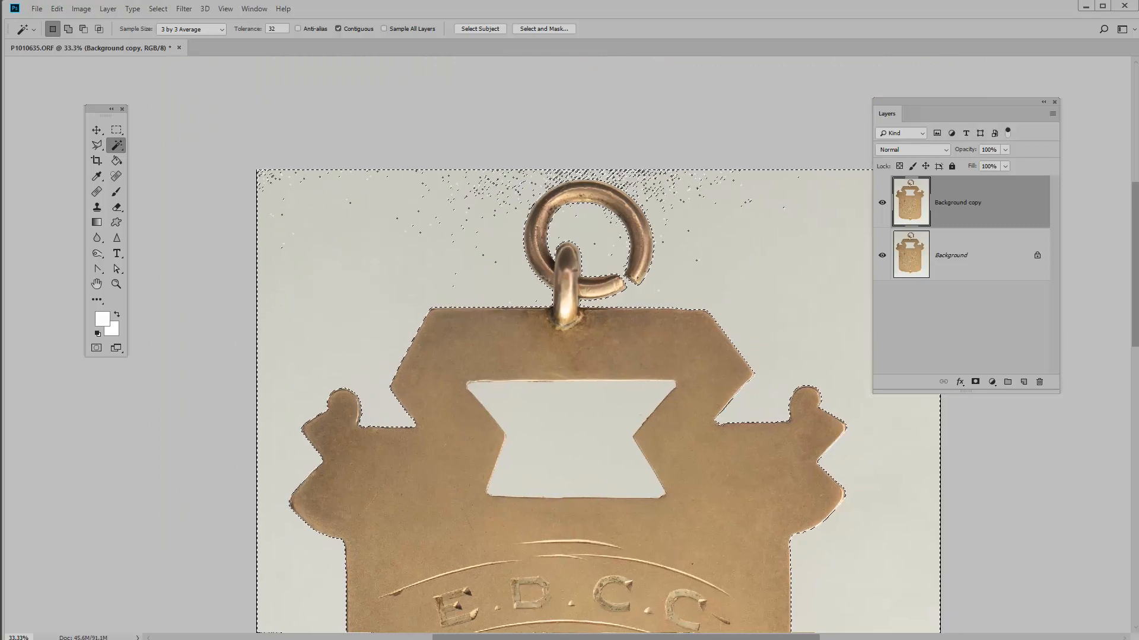
click(159, 9)
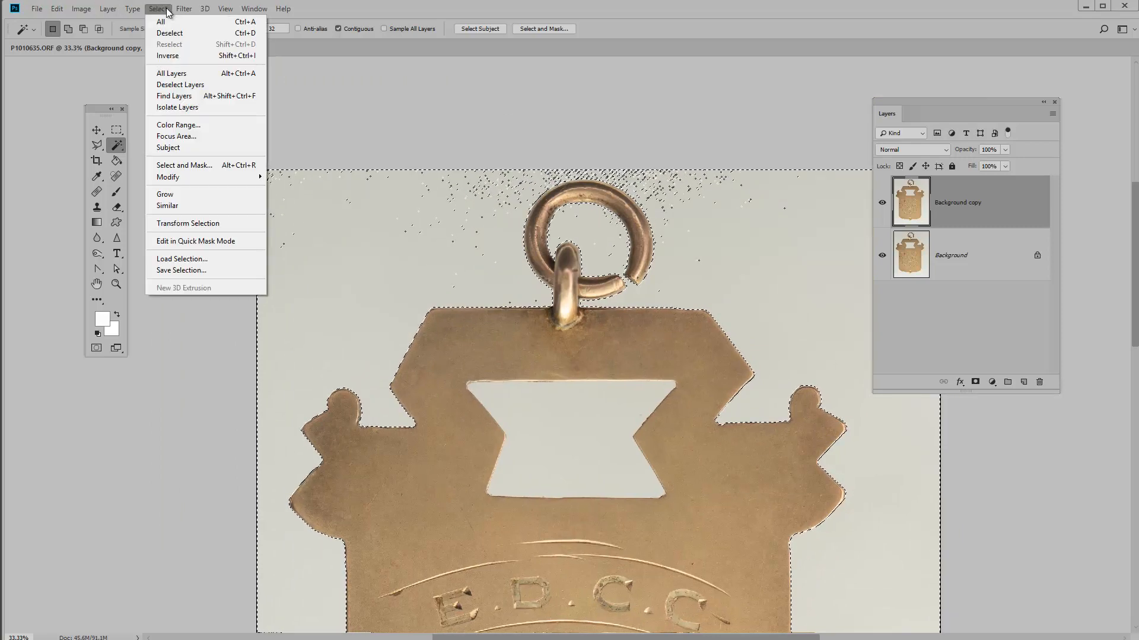
mouse_move(238, 180)
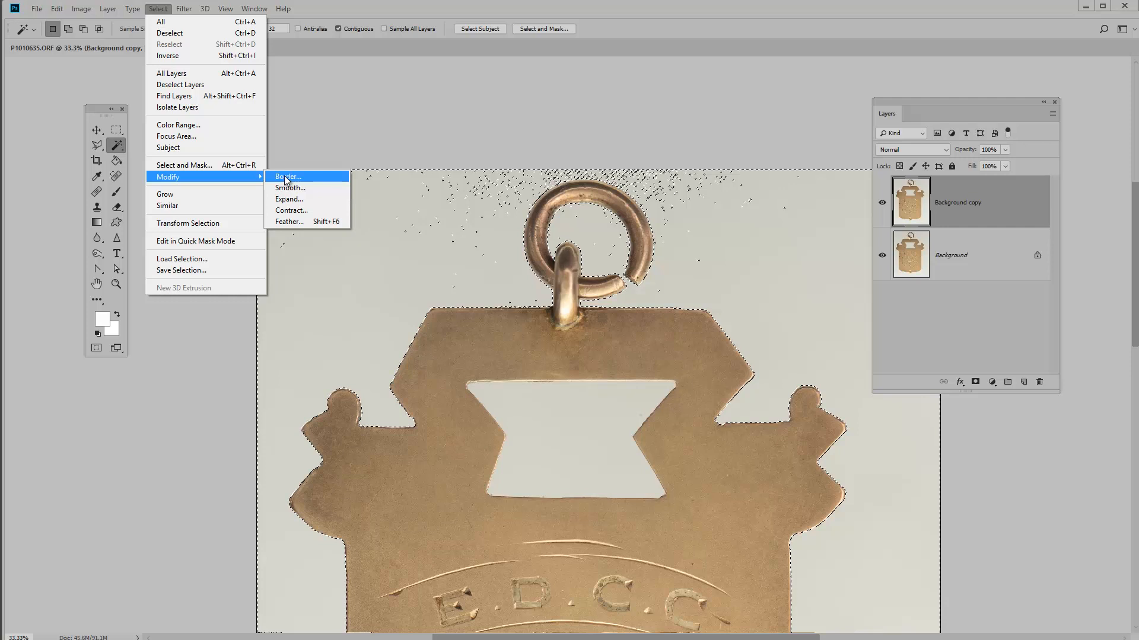
click(311, 188)
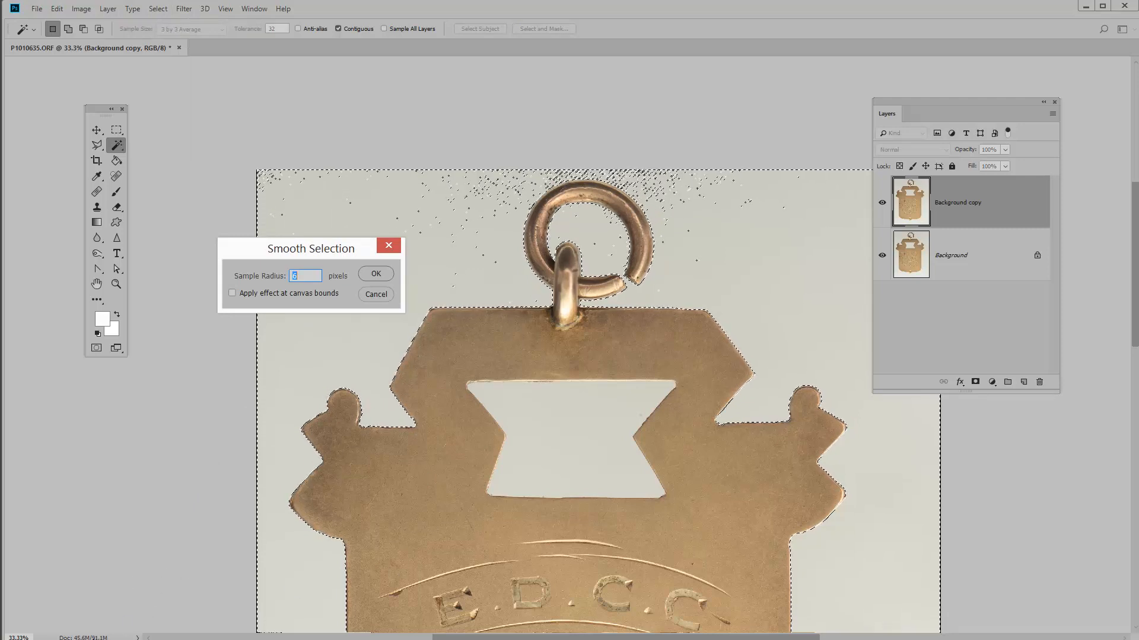
key(Up)
key(Up)
click(366, 275)
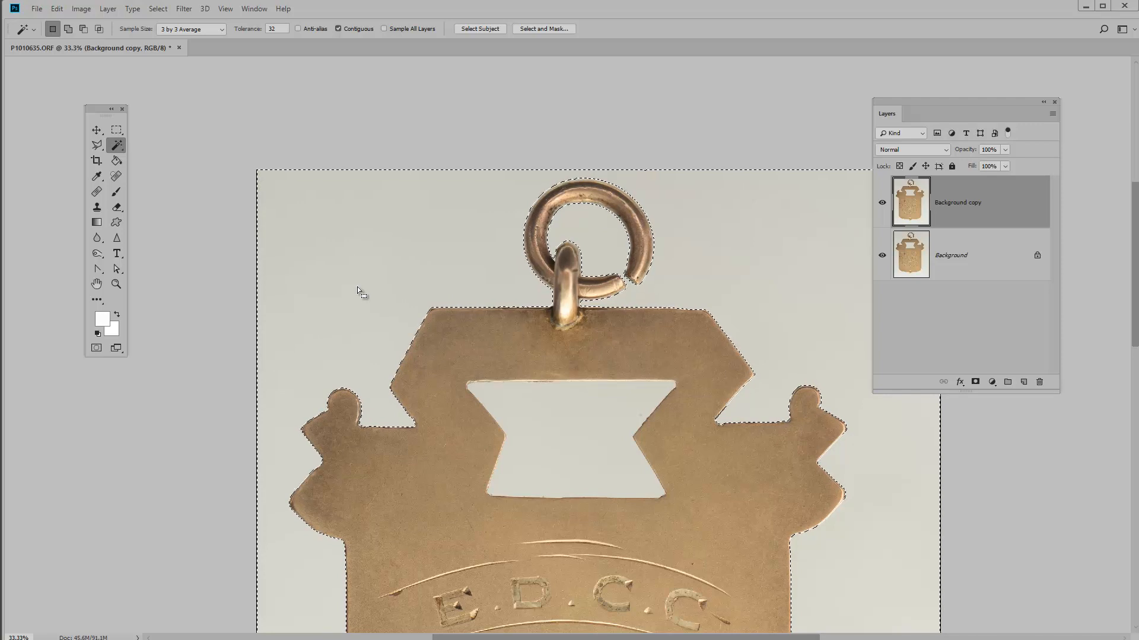
Undo the selection smoothing while viewing the medal's left shoulder close up
drag(369, 325, 496, 479)
drag(409, 485, 514, 471)
key(ctrl+z)
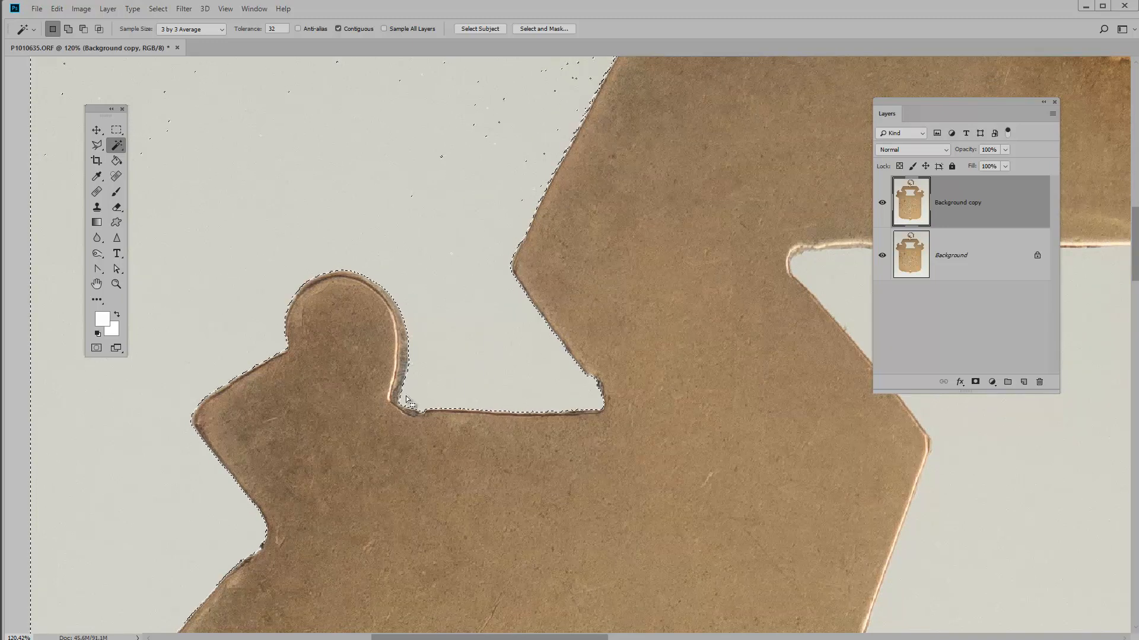
click(414, 347)
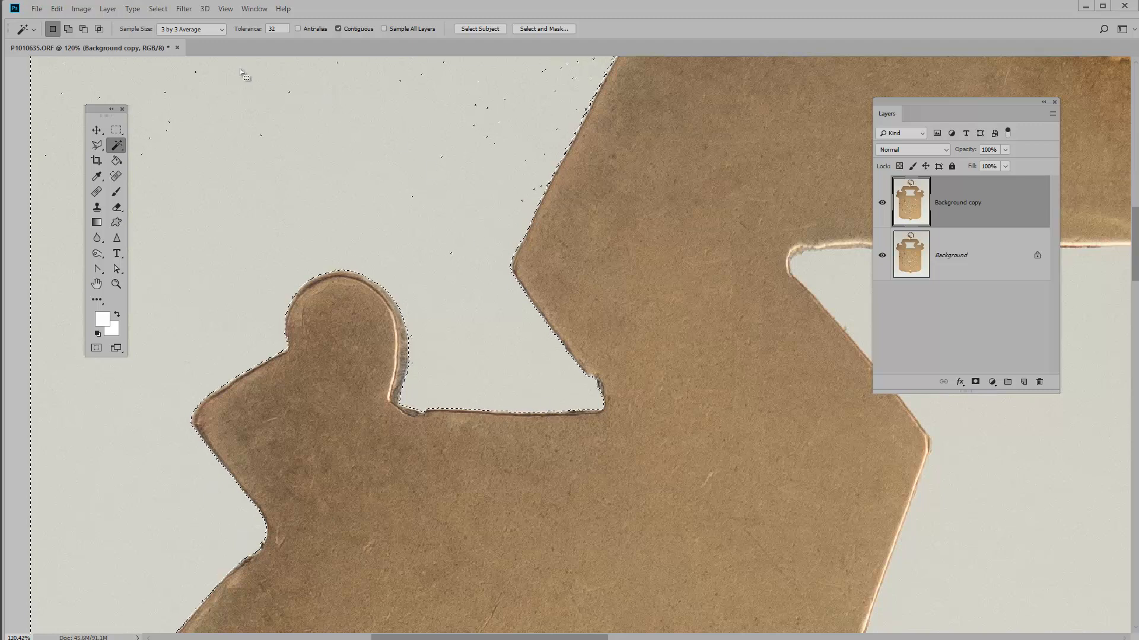
Smooth the backdrop selection with a sample radius of 10 pixels
click(158, 9)
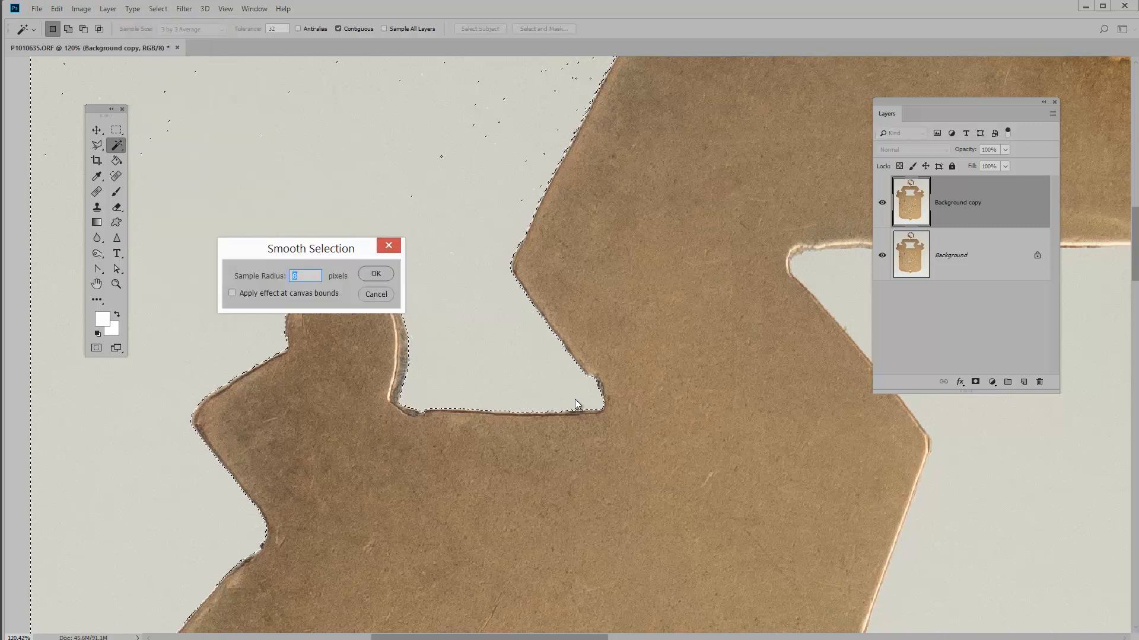
drag(329, 251, 707, 208)
text(10)
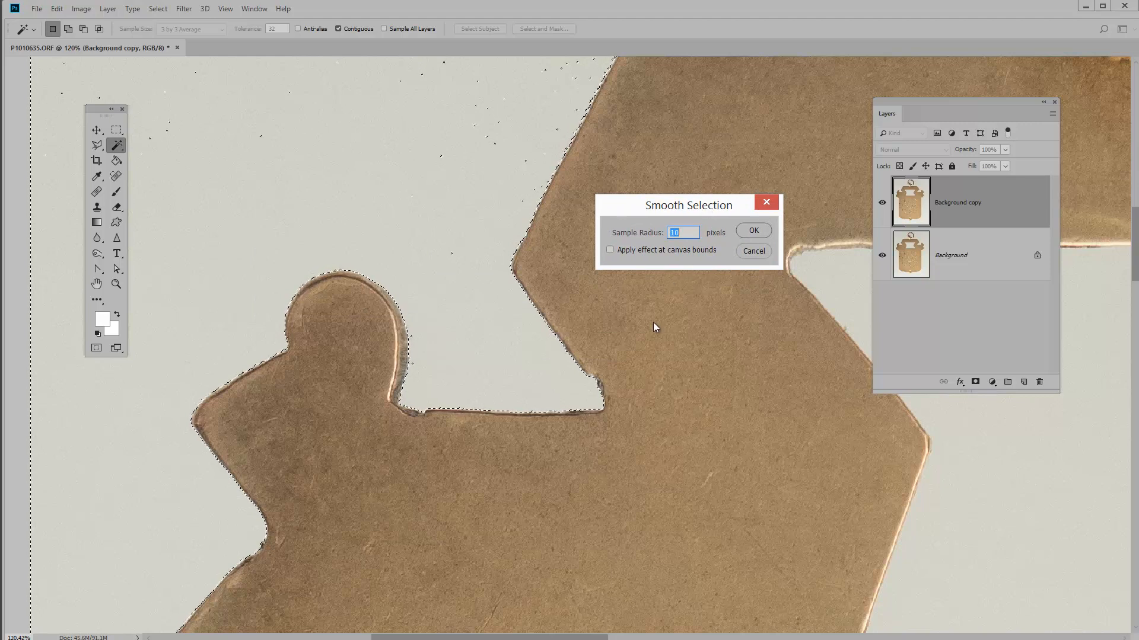
click(761, 231)
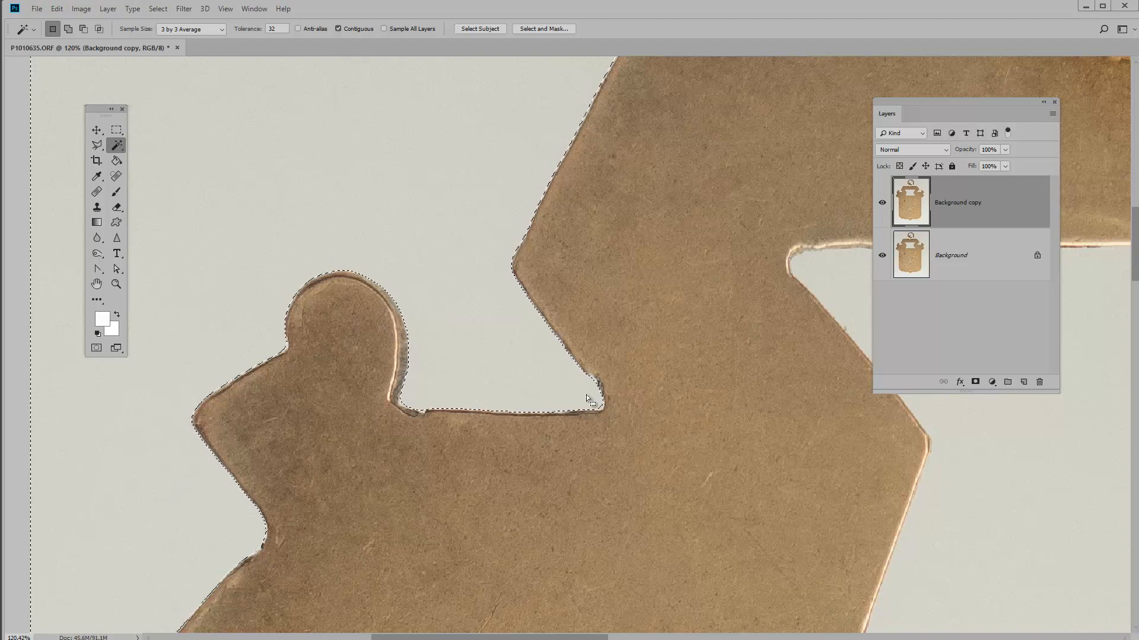
Examine the smoothed selection outline close up, from the notch beside the left shoulder along the top edge to the ring's loop
scroll(617, 424, up, 2)
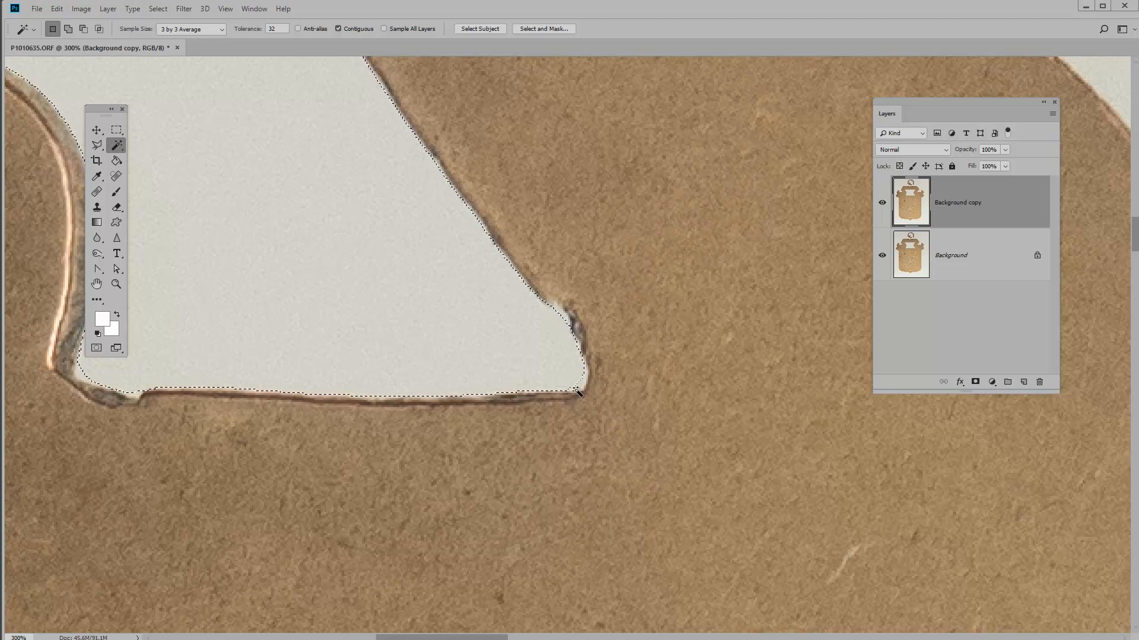
drag(300, 269, 575, 554)
drag(515, 229, 397, 475)
drag(547, 250, 420, 445)
drag(585, 196, 412, 407)
drag(564, 287, 218, 293)
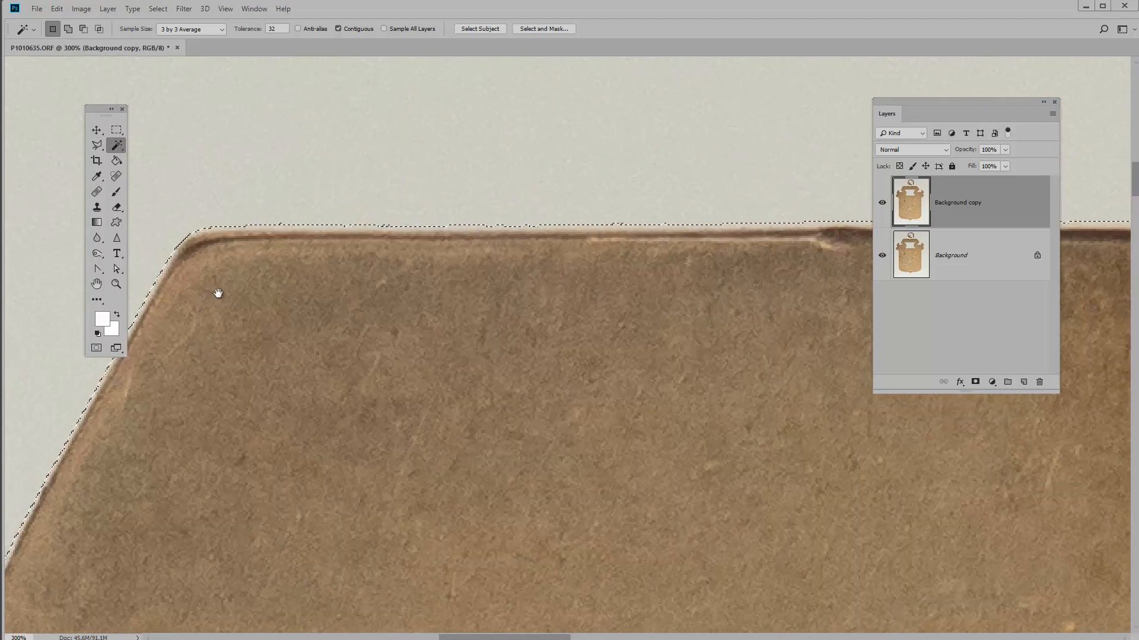
drag(614, 327, 287, 336)
drag(632, 342, 448, 300)
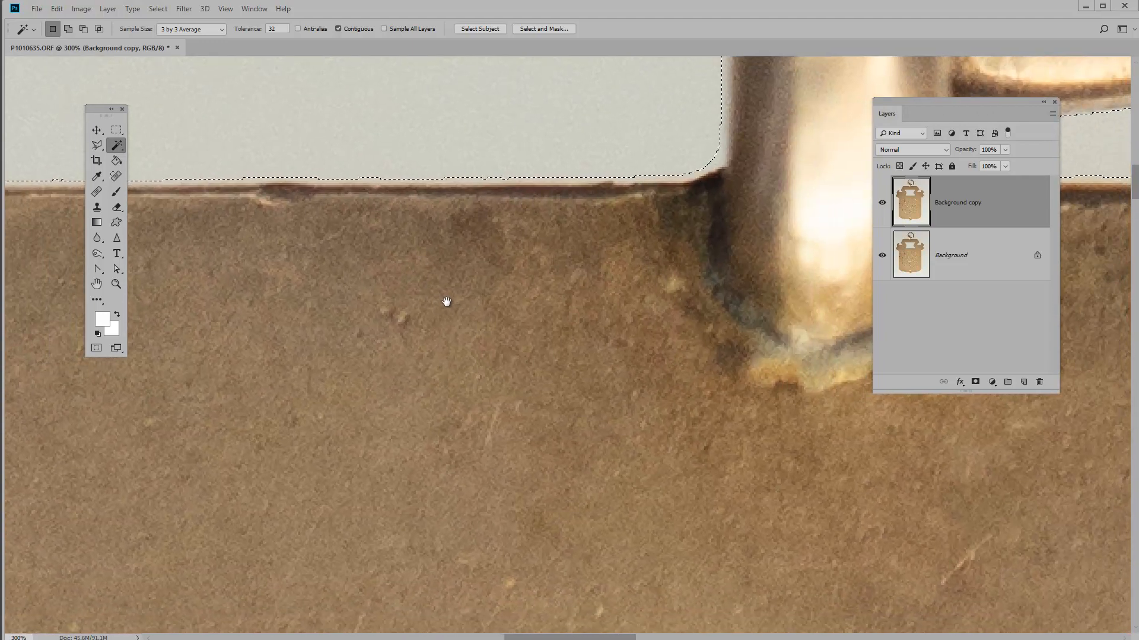